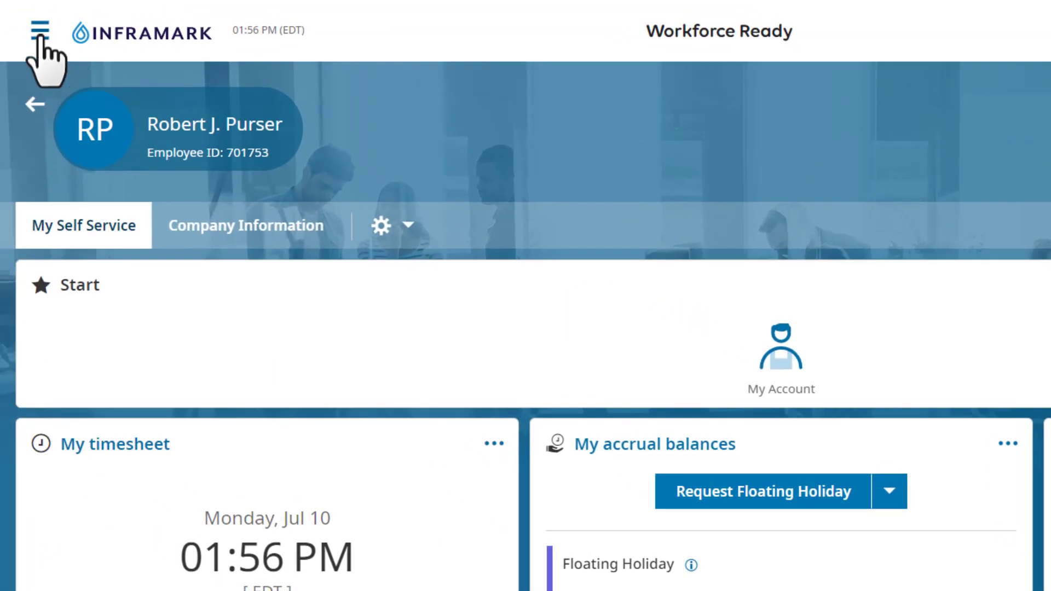
- Open the time off request page under My Time
click(38, 33)
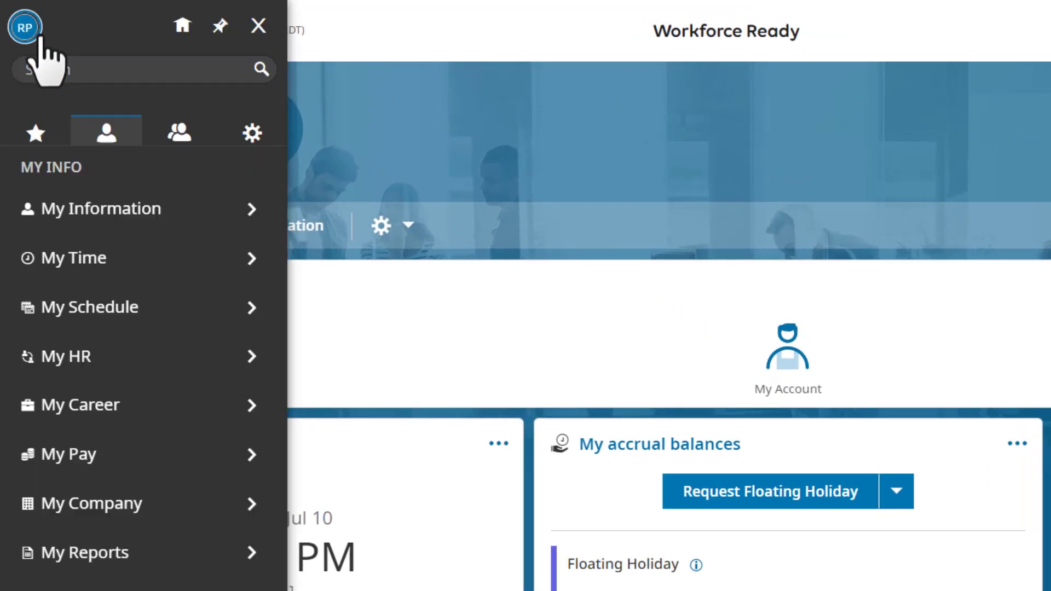
click(240, 256)
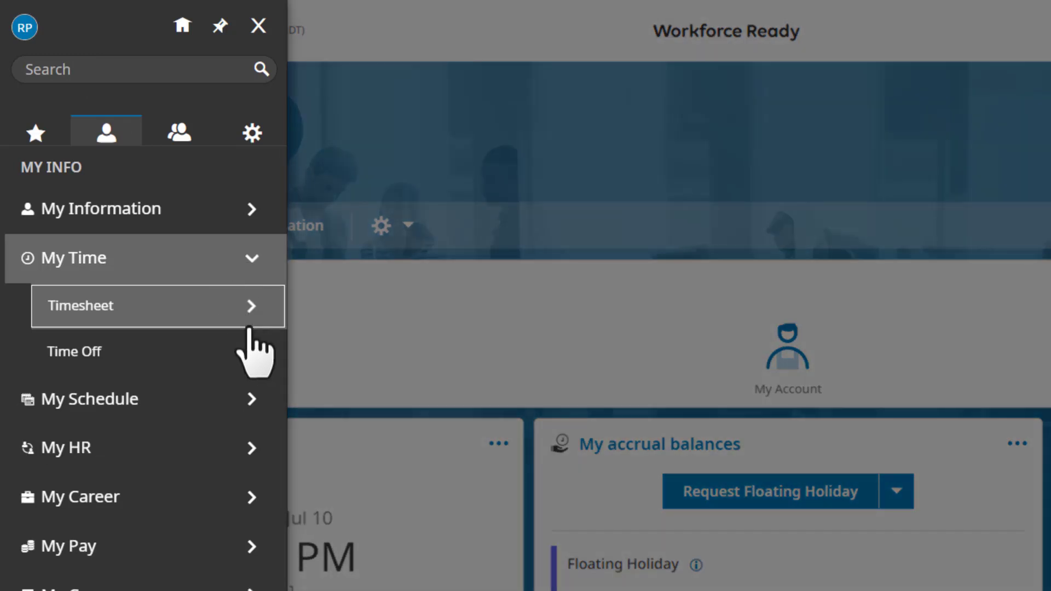
click(249, 349)
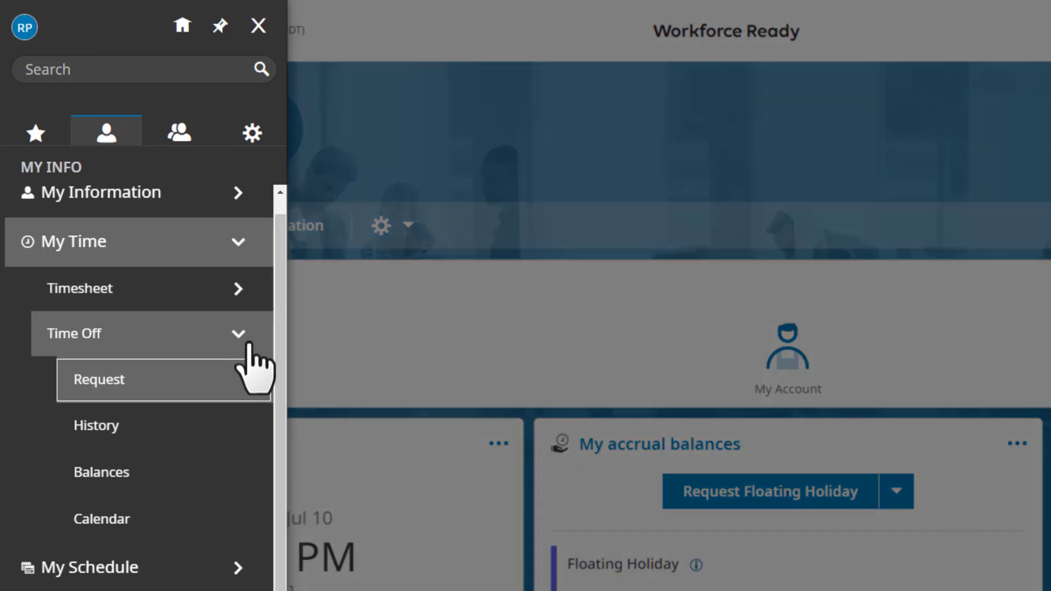
click(204, 390)
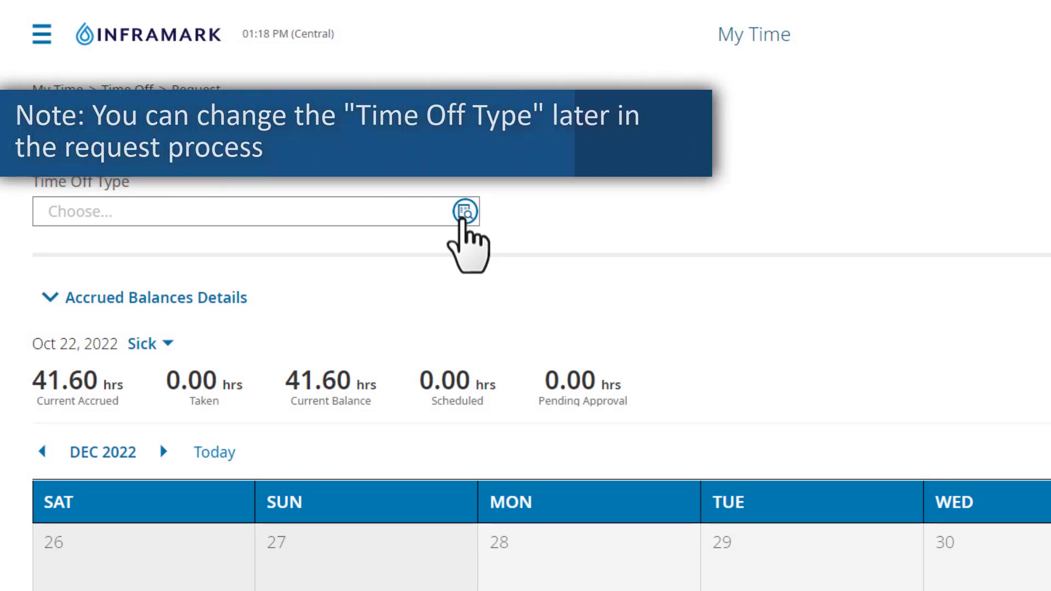
- Choose Vacation as the time off type and start a new request
click(465, 212)
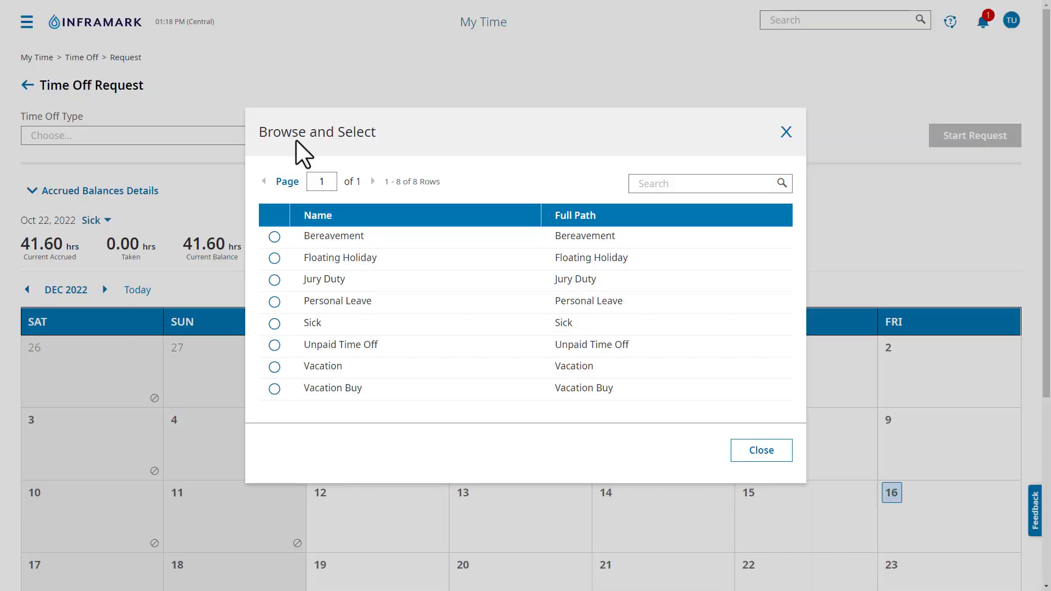
click(276, 367)
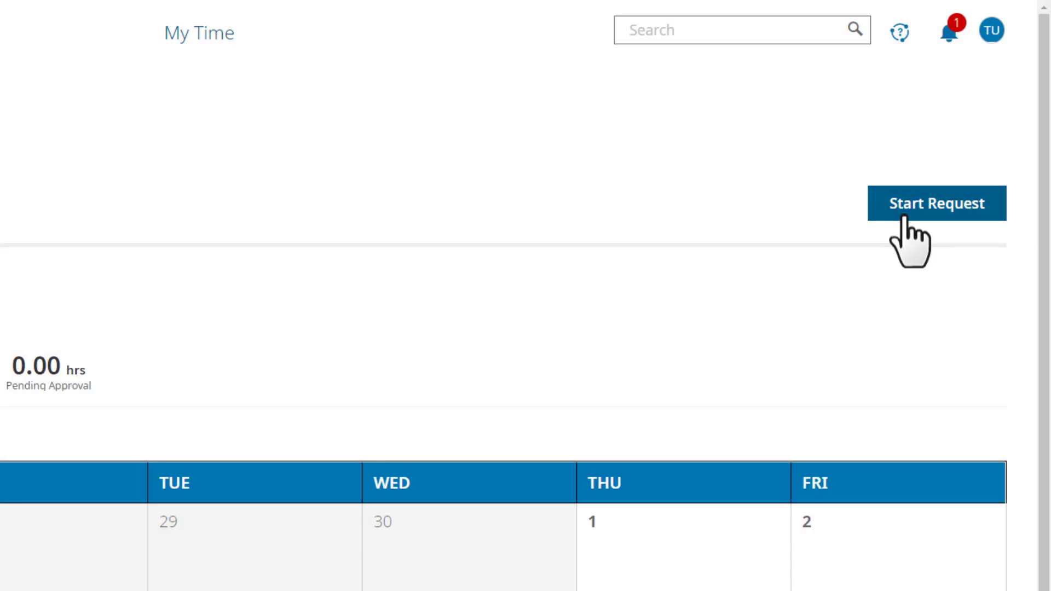
click(904, 218)
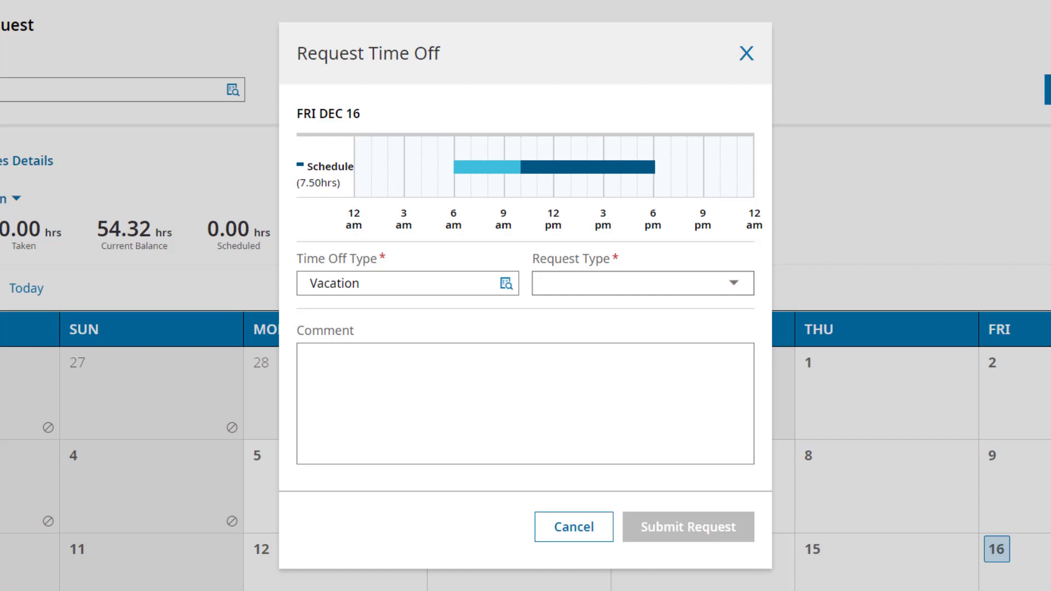
- Set the vacation request to Full Day with the date 12/30/2022
click(733, 284)
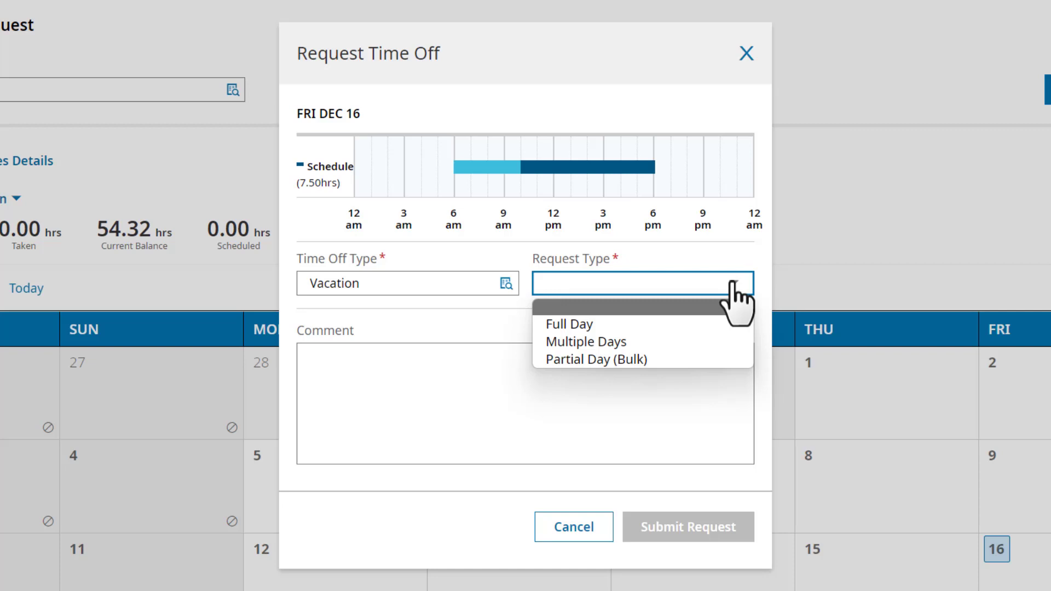
click(702, 324)
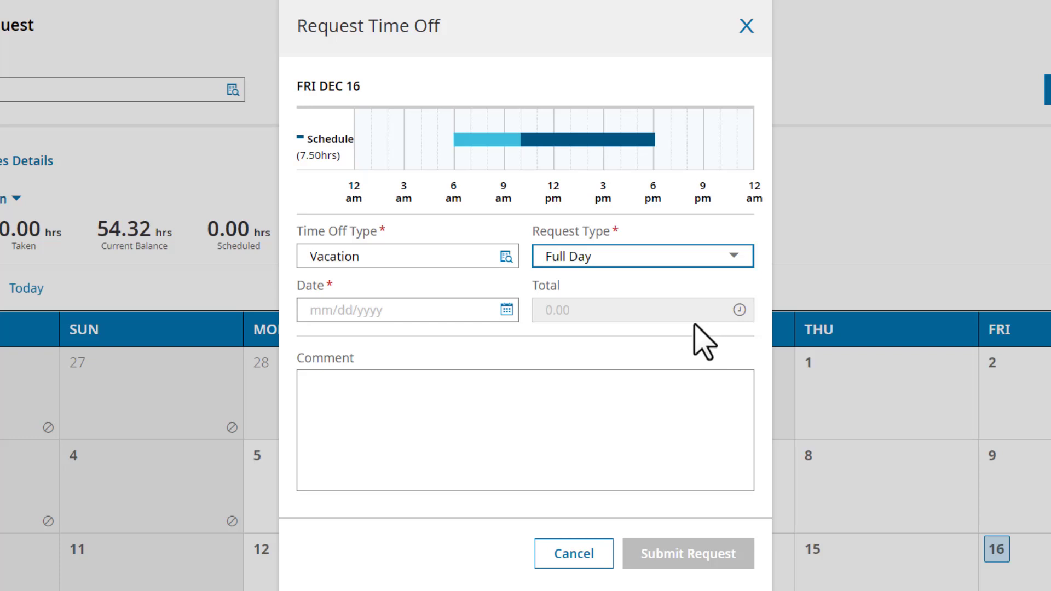
click(504, 310)
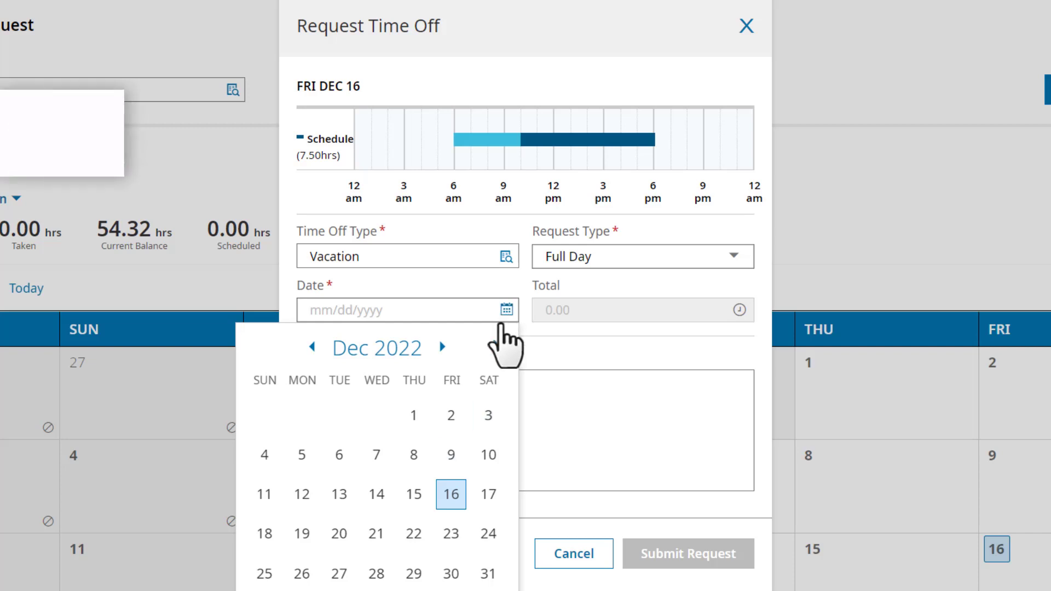
click(452, 573)
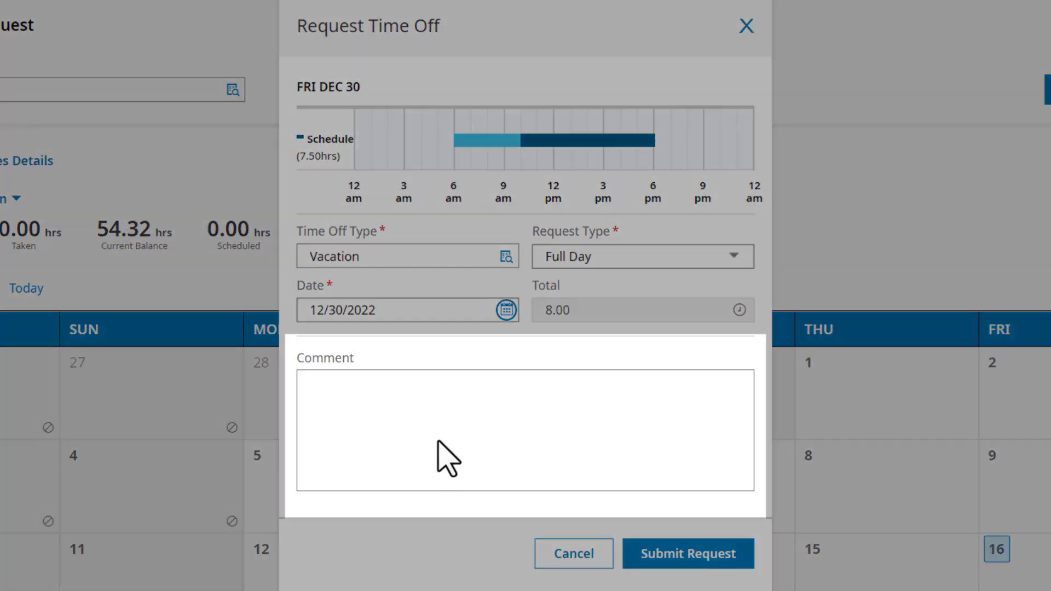
- Add the comment "Vacation" to the full-day request and submit it
click(442, 435)
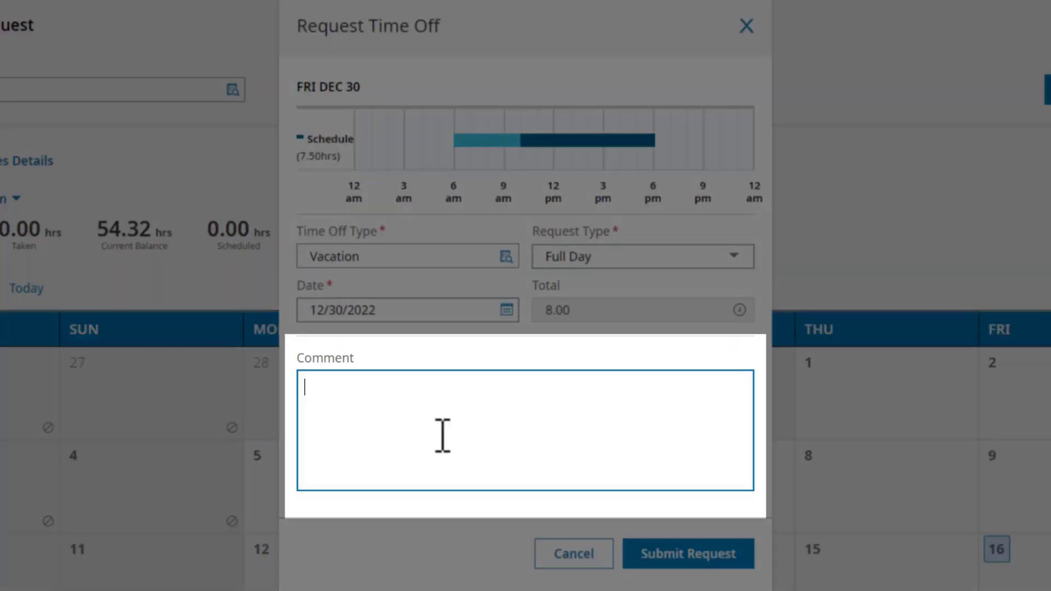
text(Vacation)
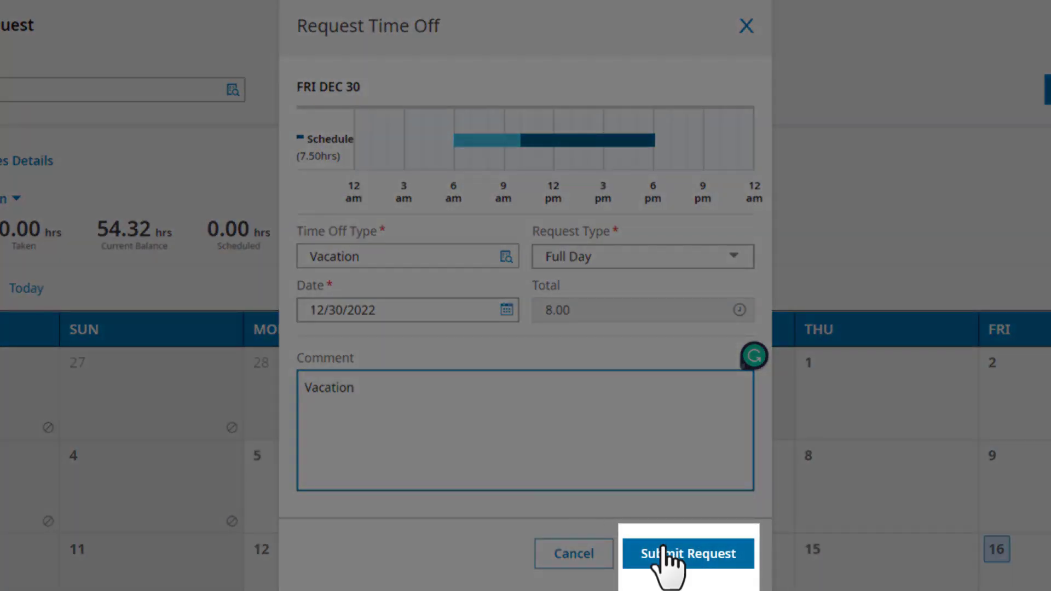
click(664, 550)
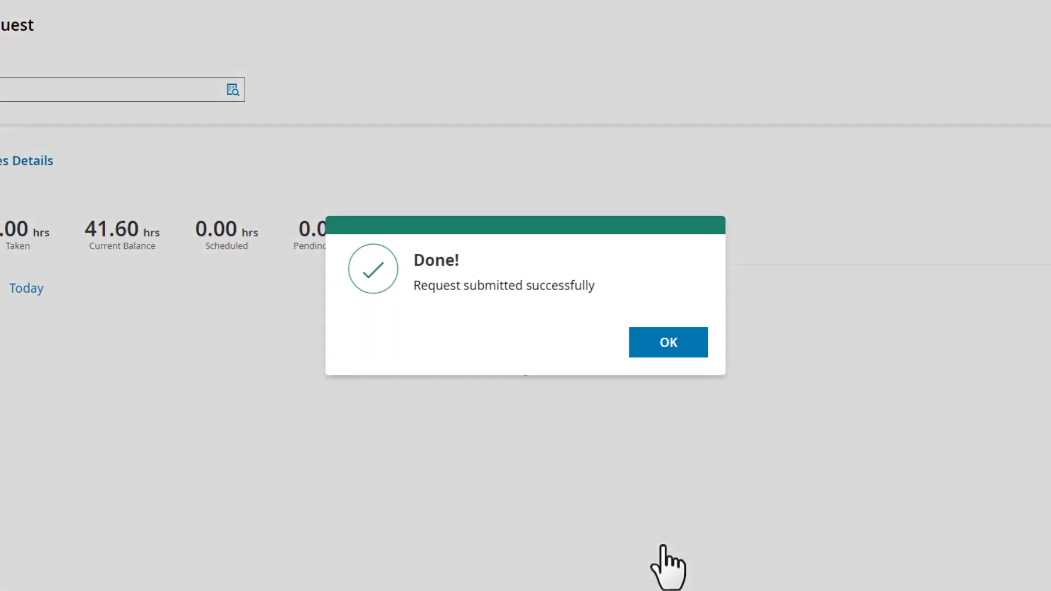
click(668, 344)
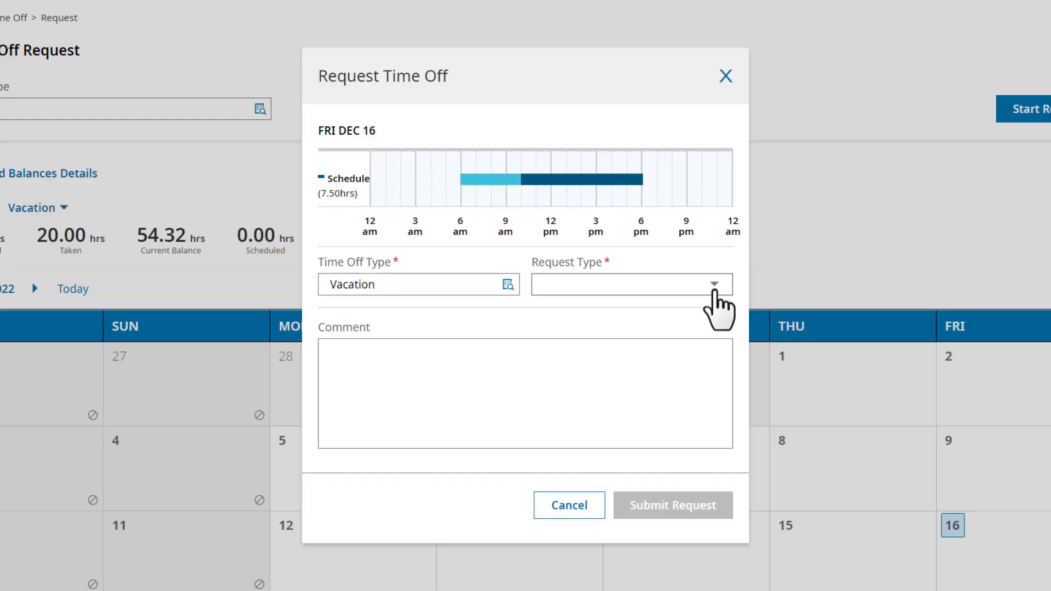
- Set the vacation request type to Multiple Days, running from 01/03/2023 to 01/06/2023
click(714, 291)
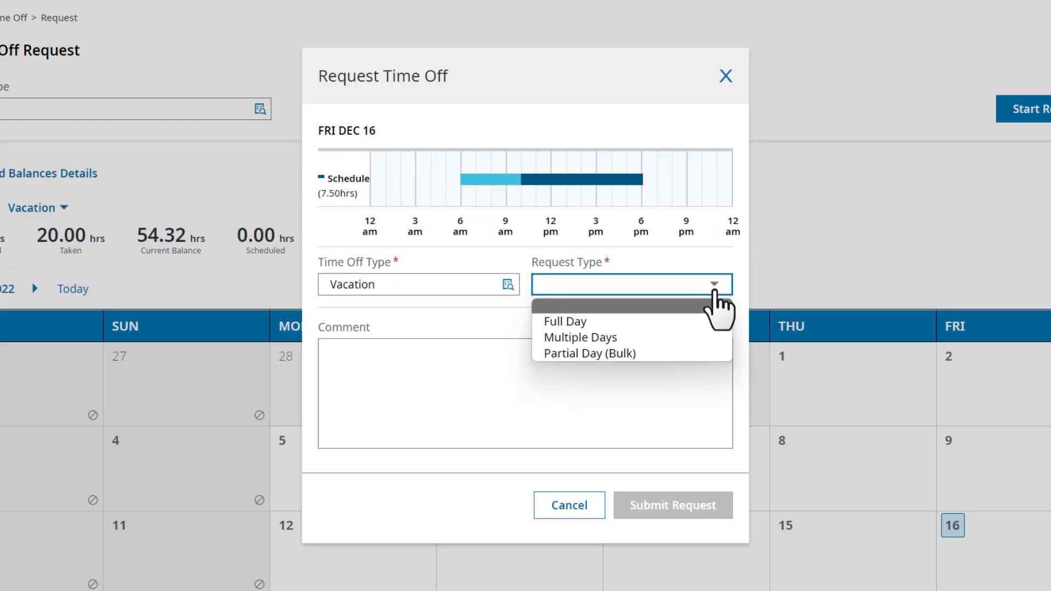
click(661, 337)
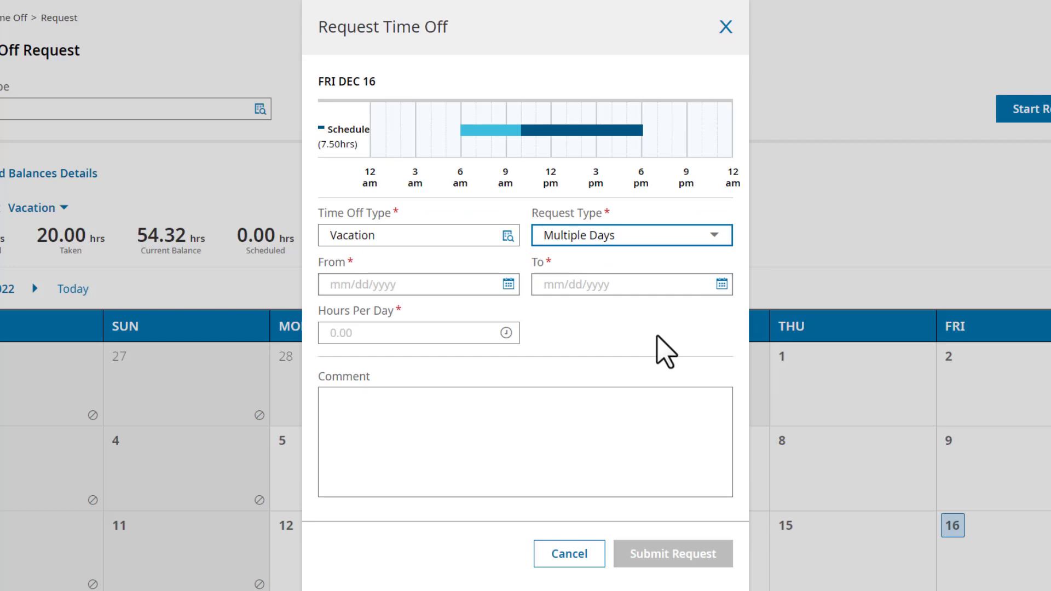
click(509, 284)
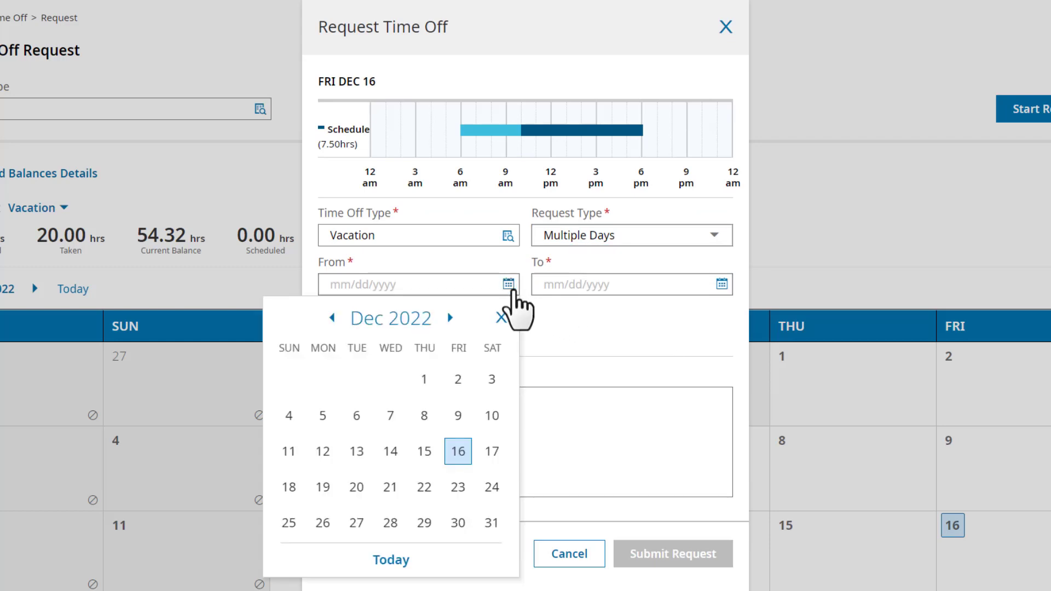
click(449, 318)
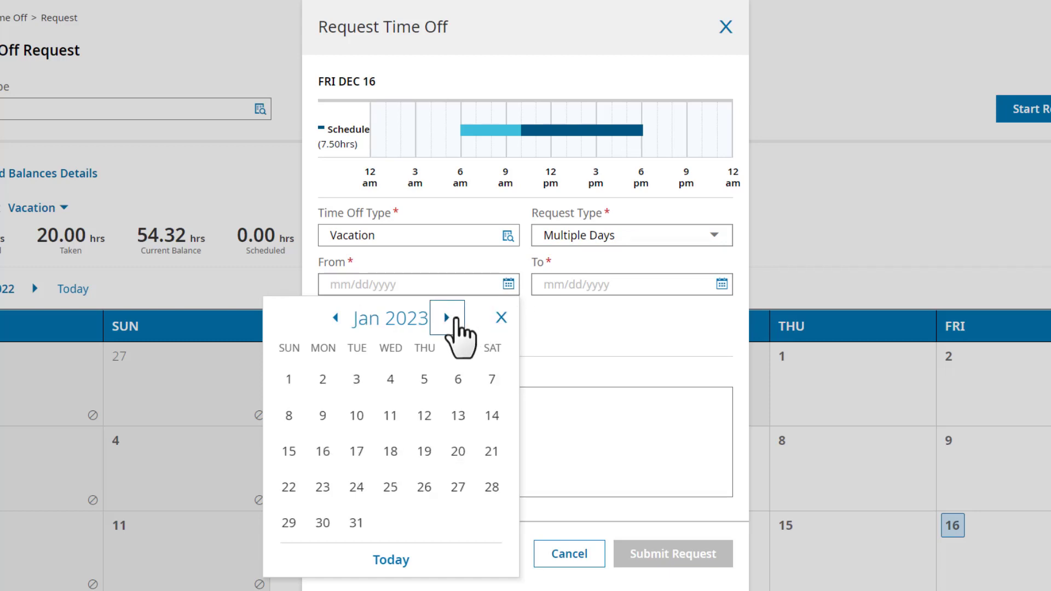
click(356, 378)
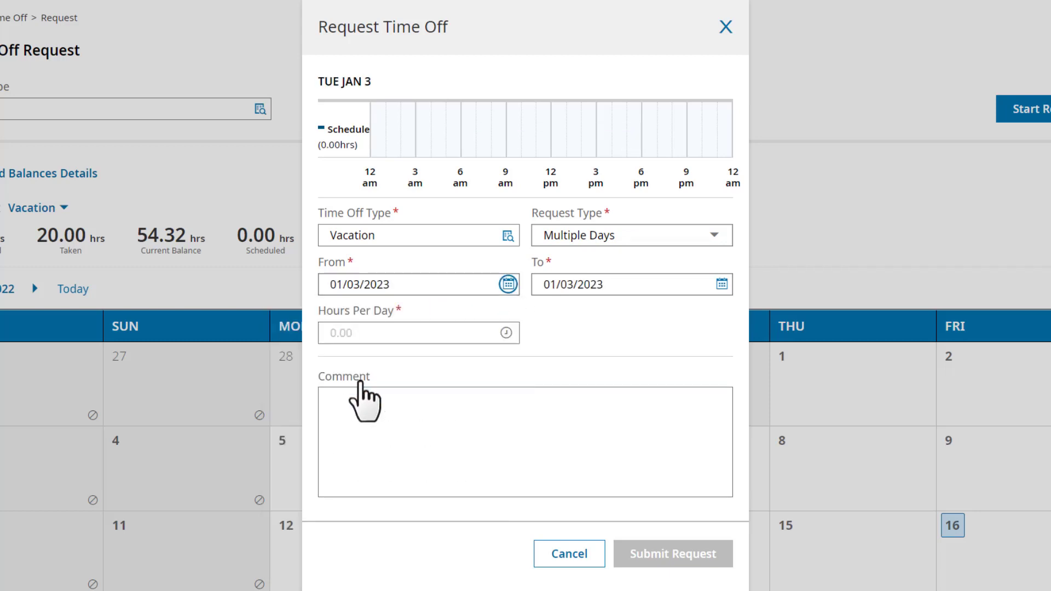
click(722, 285)
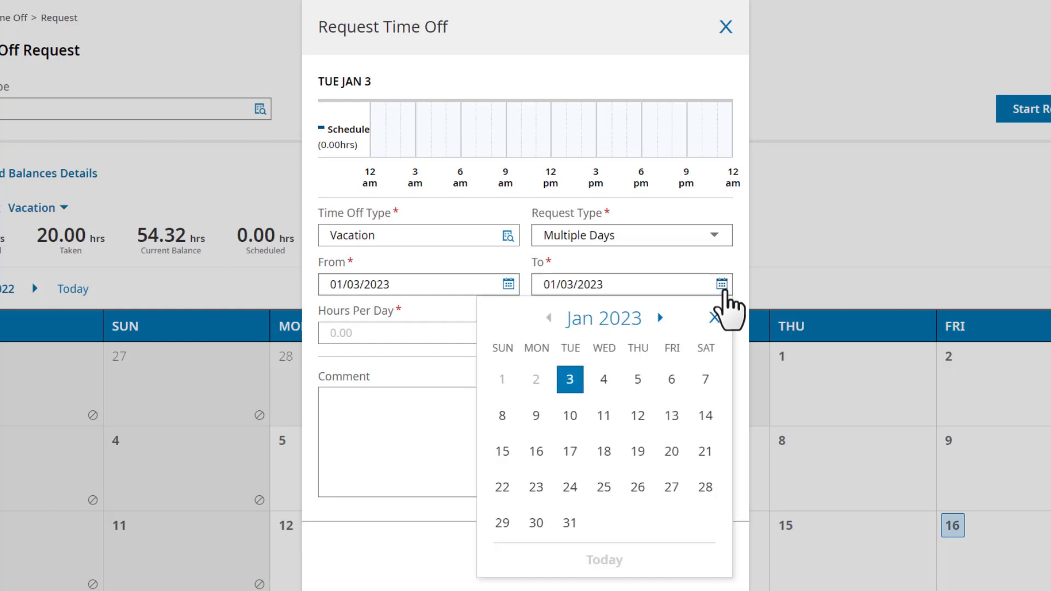
click(672, 378)
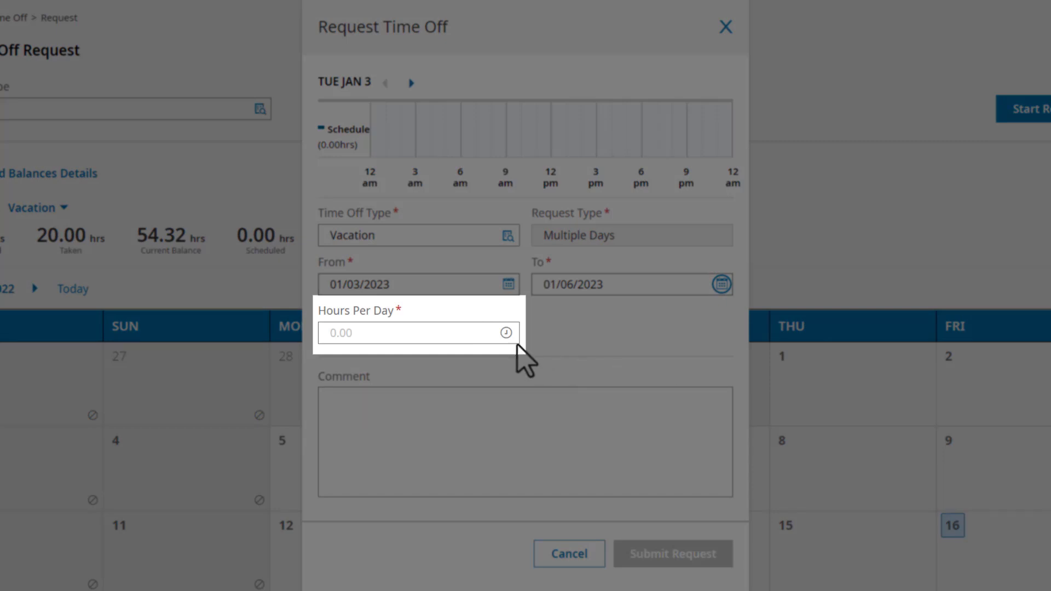
- Submit the multiple-day request with 8.00 hours per day and the comment "Vacation week"
click(483, 337)
text(8.00)
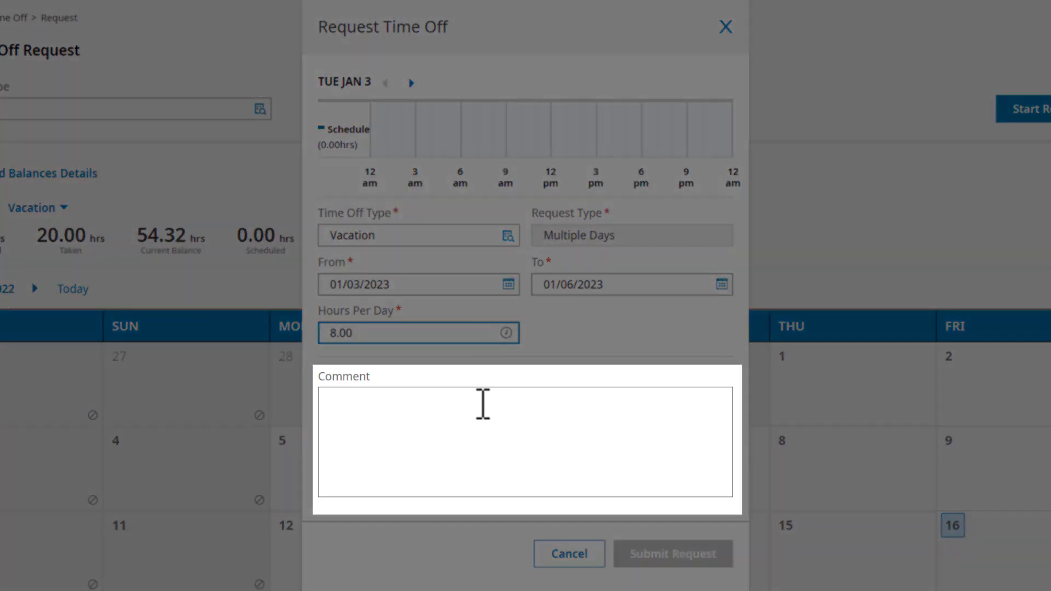
click(483, 404)
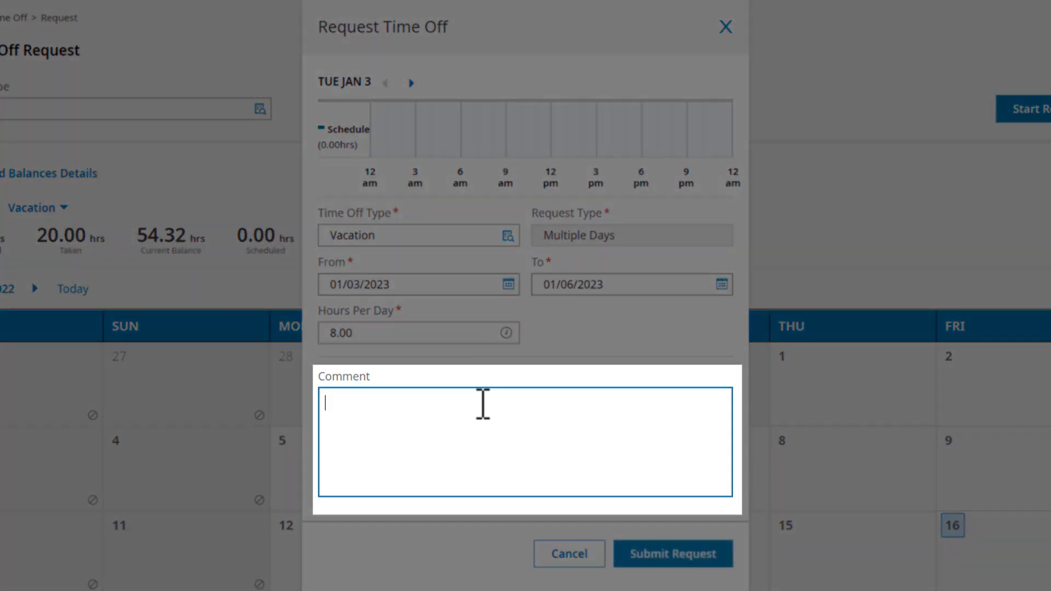
text(Vacat)
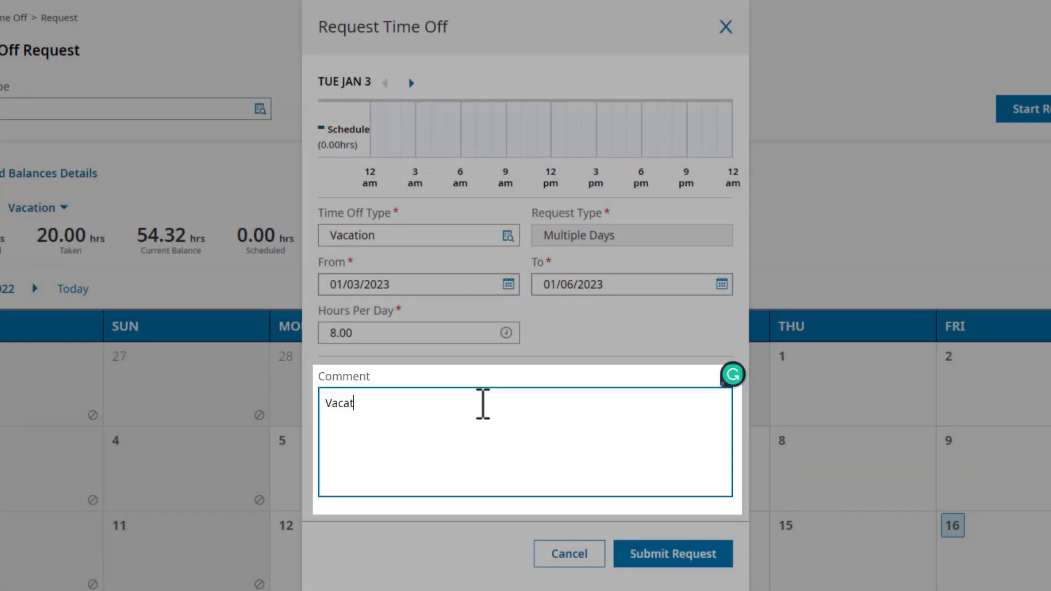
text(ion week)
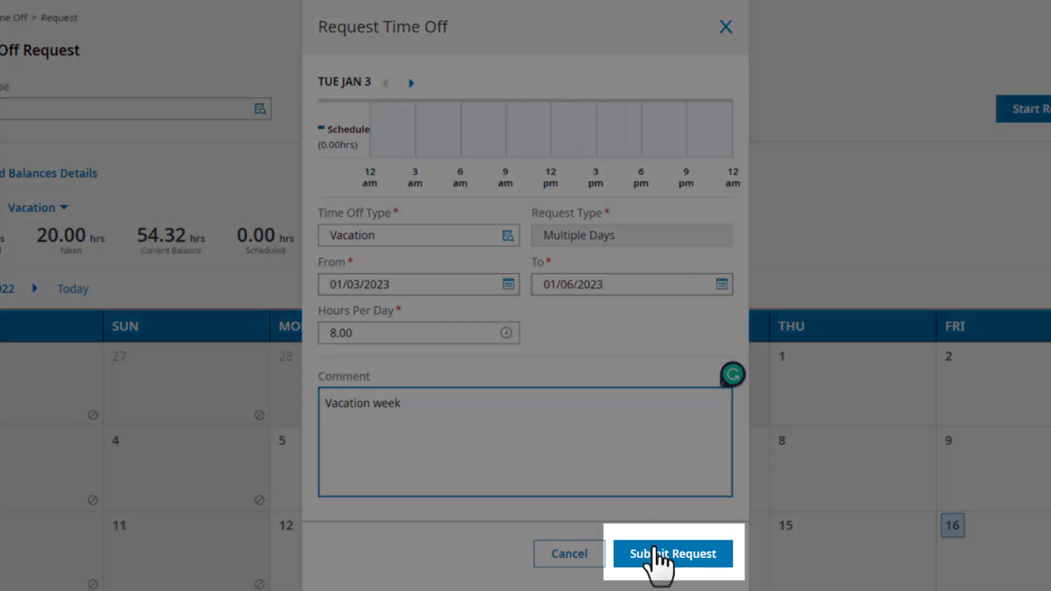
click(668, 559)
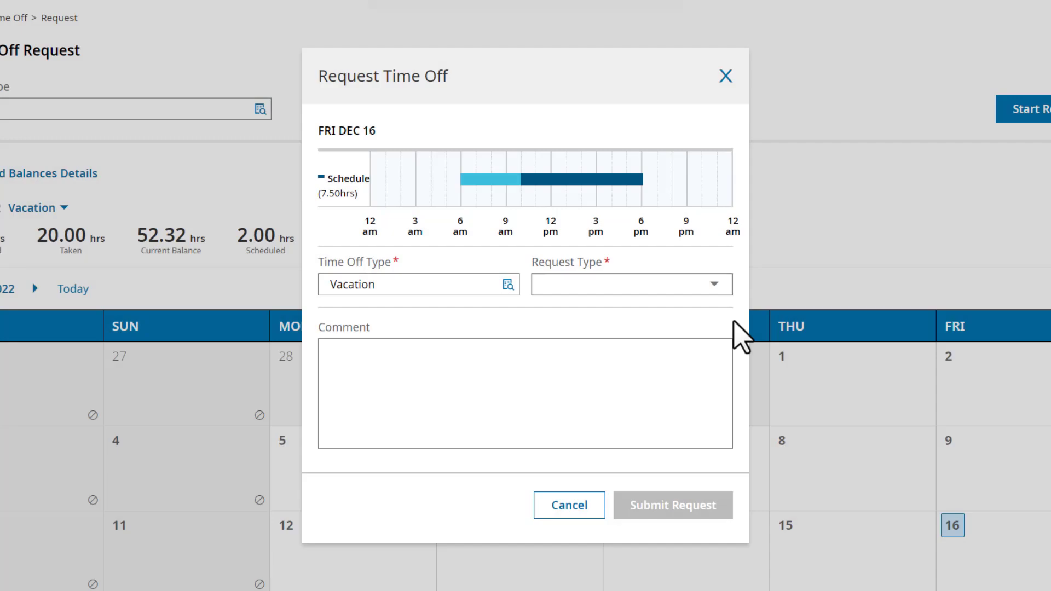
- Set the vacation request type to Partial Day (Bulk) with the date 12/29/2022
click(714, 284)
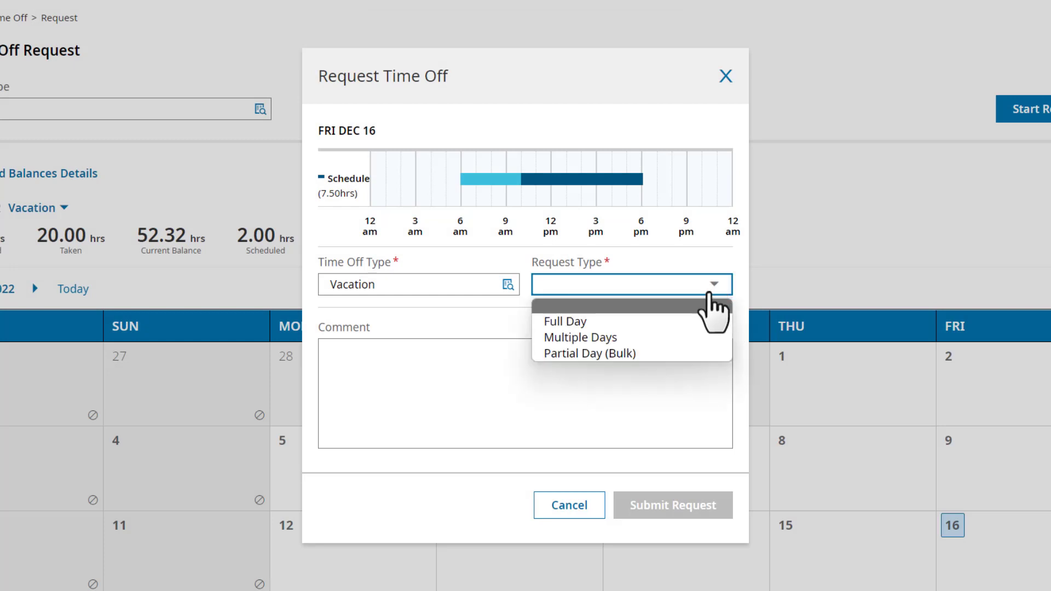
click(656, 354)
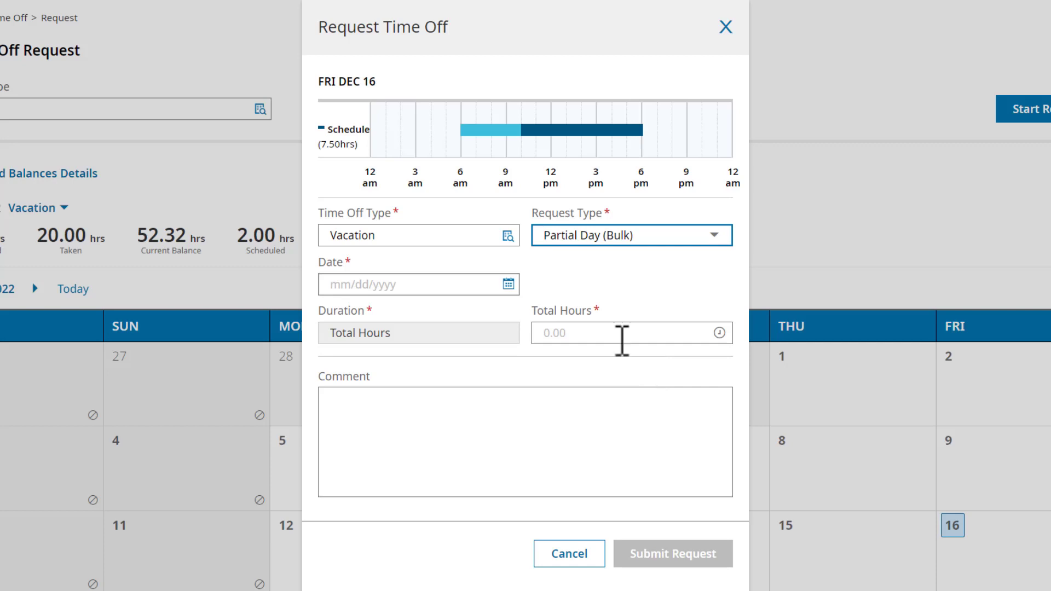
click(510, 285)
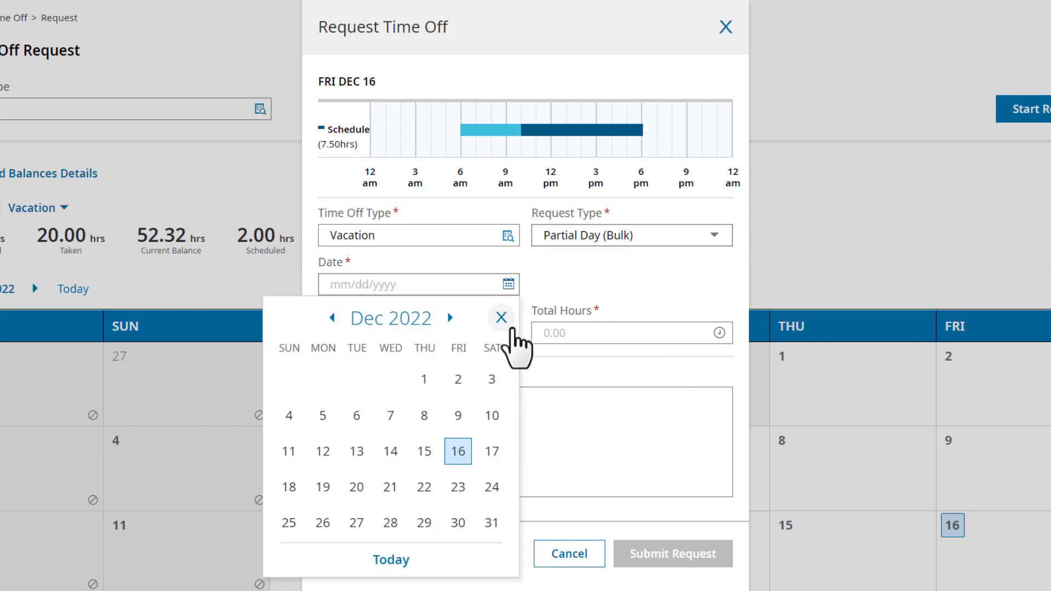
click(425, 523)
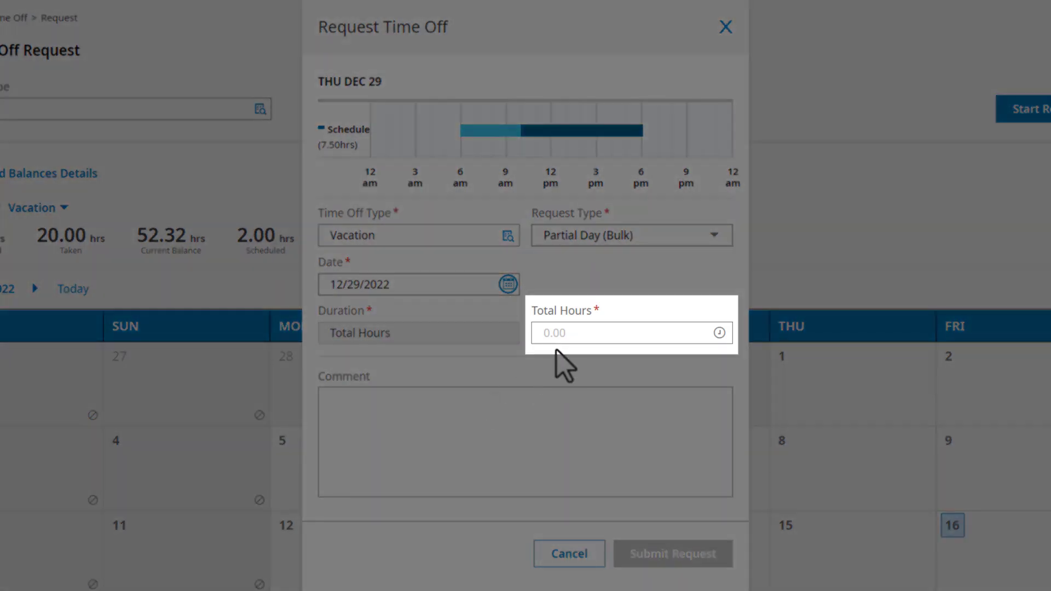
- Submit the partial-day request with 4.00 total hours and the comment "Half day vacation"
click(569, 334)
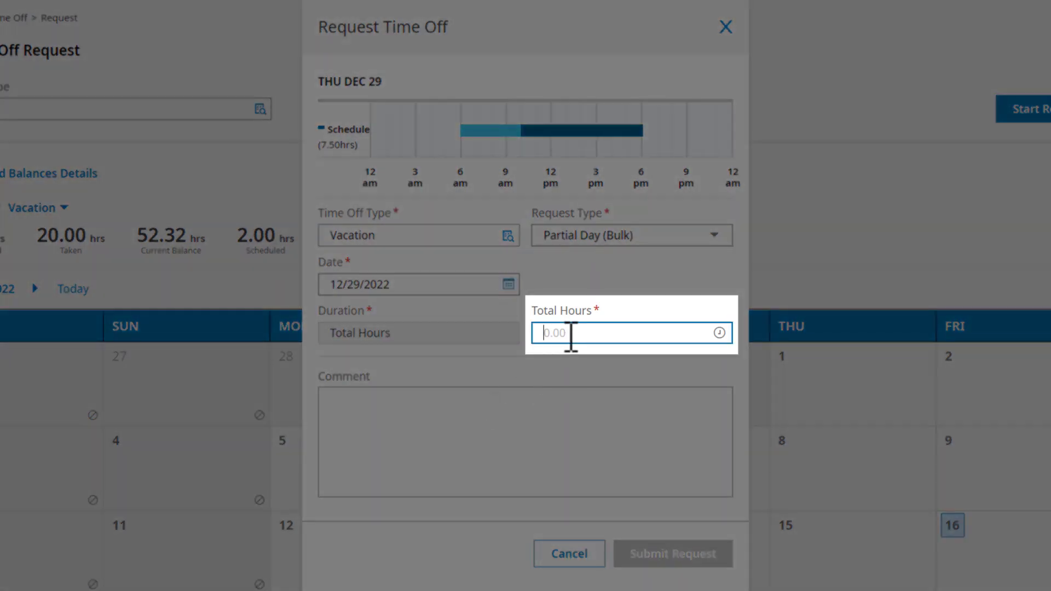
text(4.00)
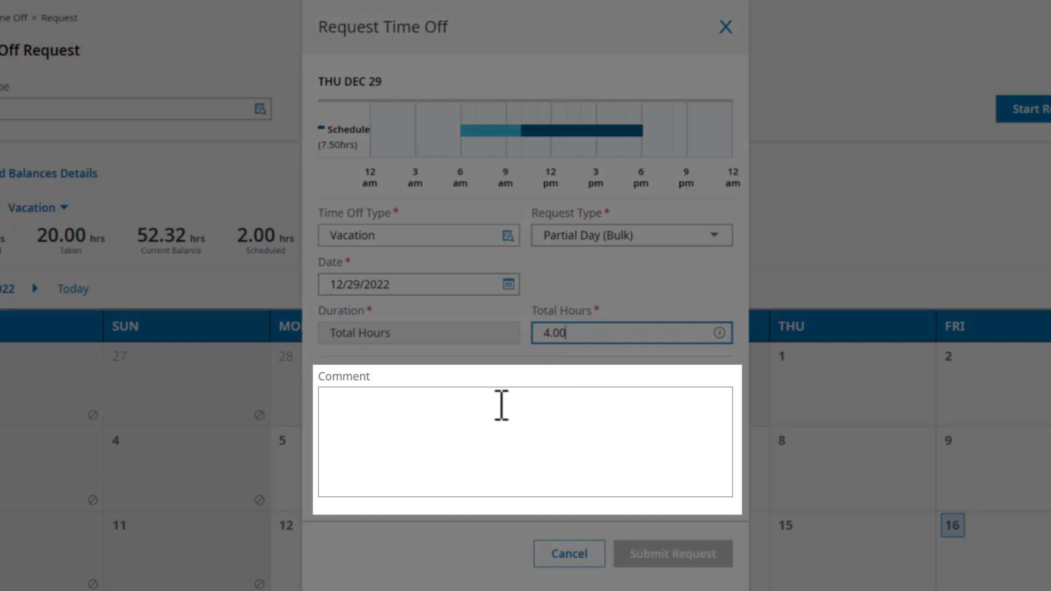
click(500, 404)
text(Half day vac)
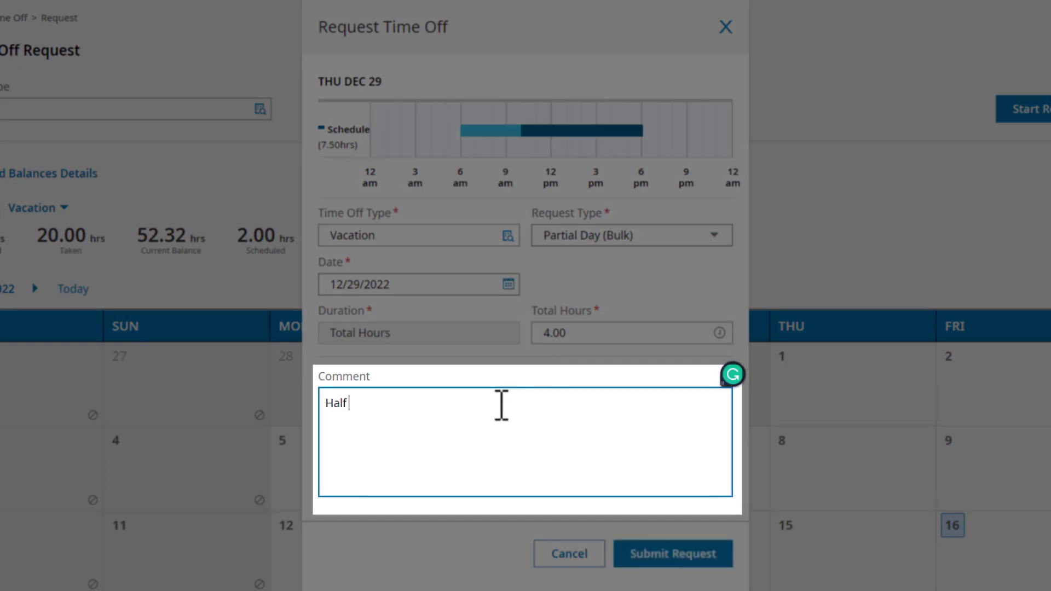
text(ation)
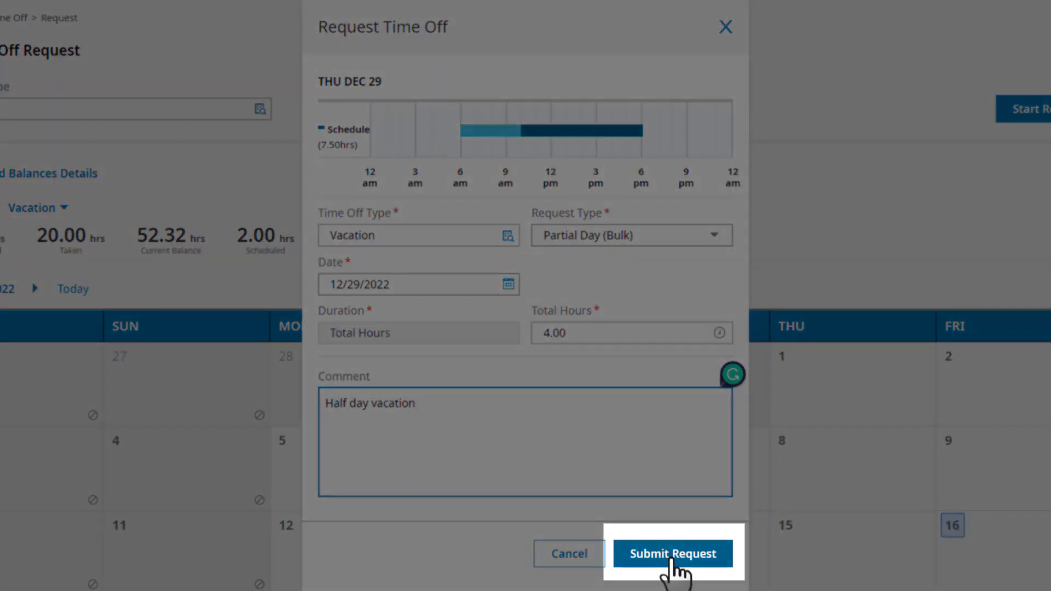
click(674, 561)
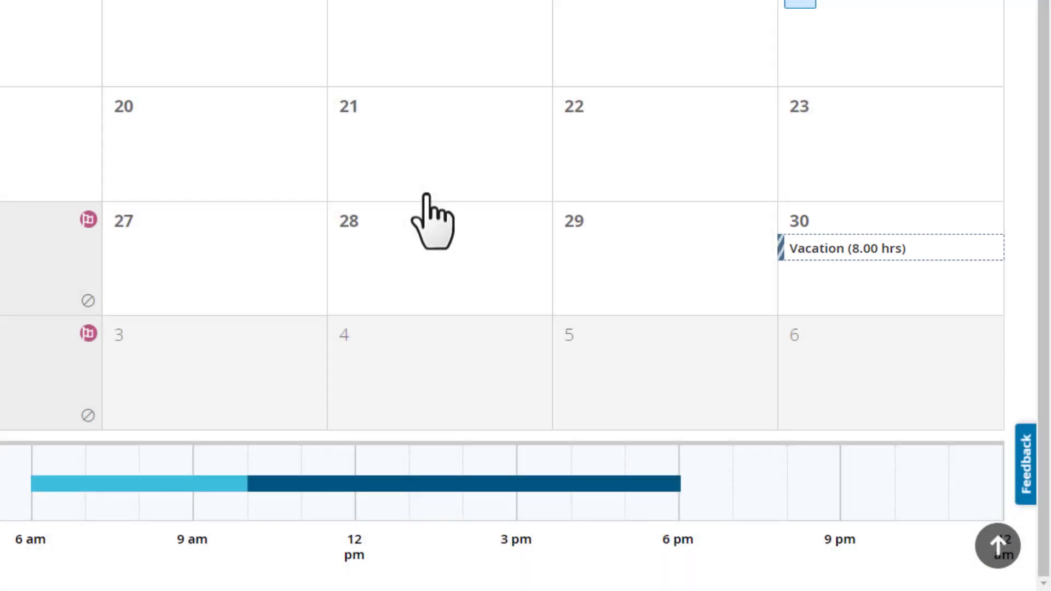
- Examine the details of the pending and approved Vacation entries on December 30 in the time off calendar
click(806, 248)
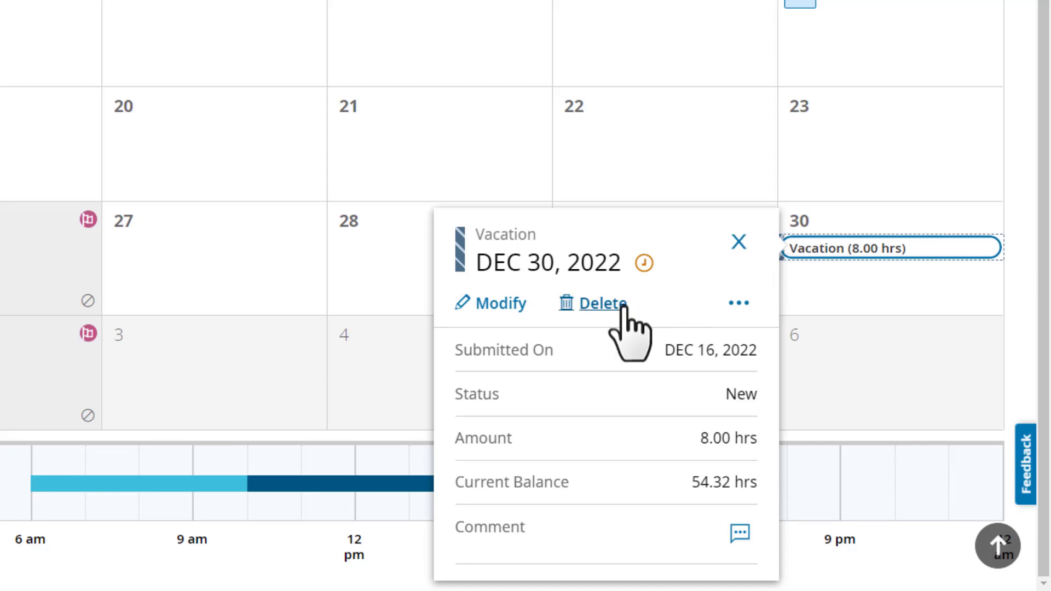
click(738, 241)
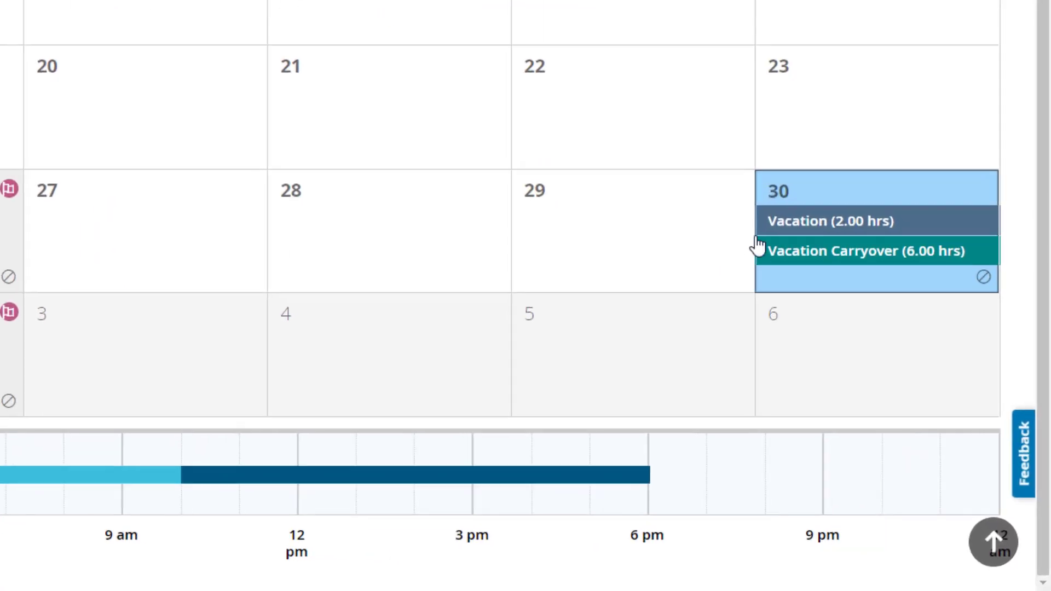
click(808, 227)
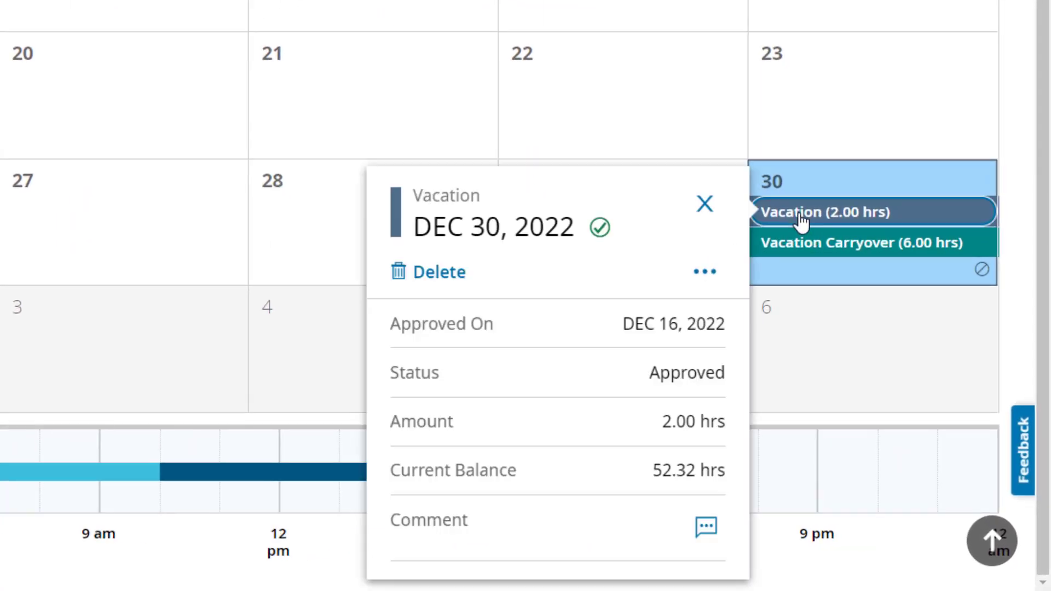